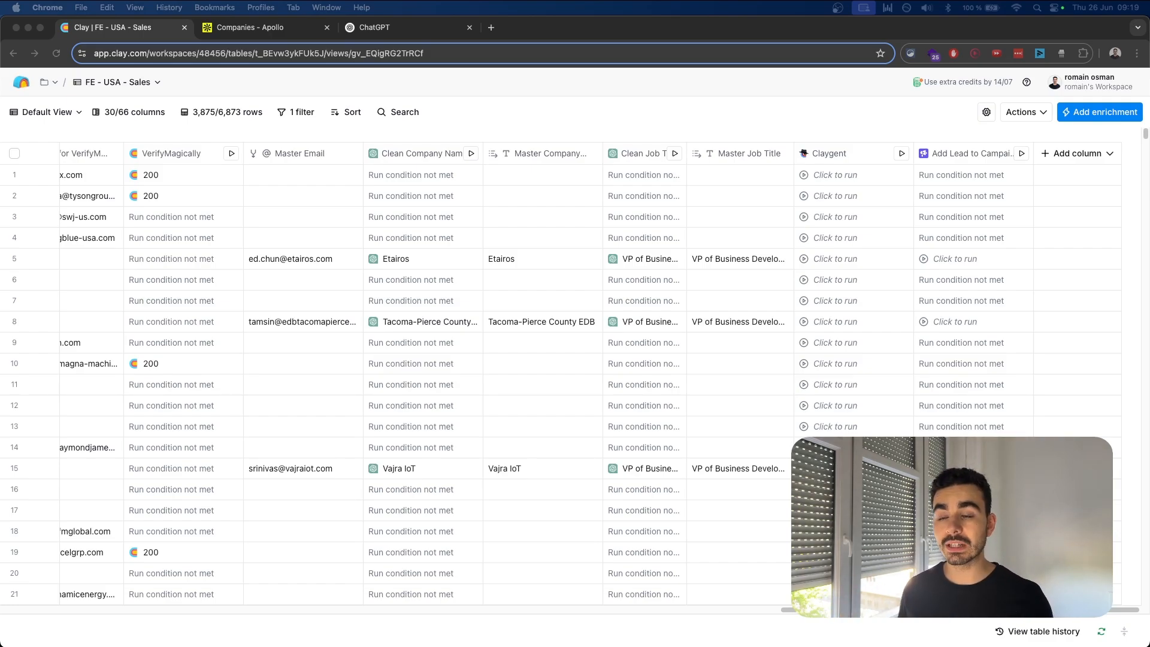
{"action": "scroll", "coordinate": [467, 407], "scroll_direction": "left", "scroll_amount": 2}
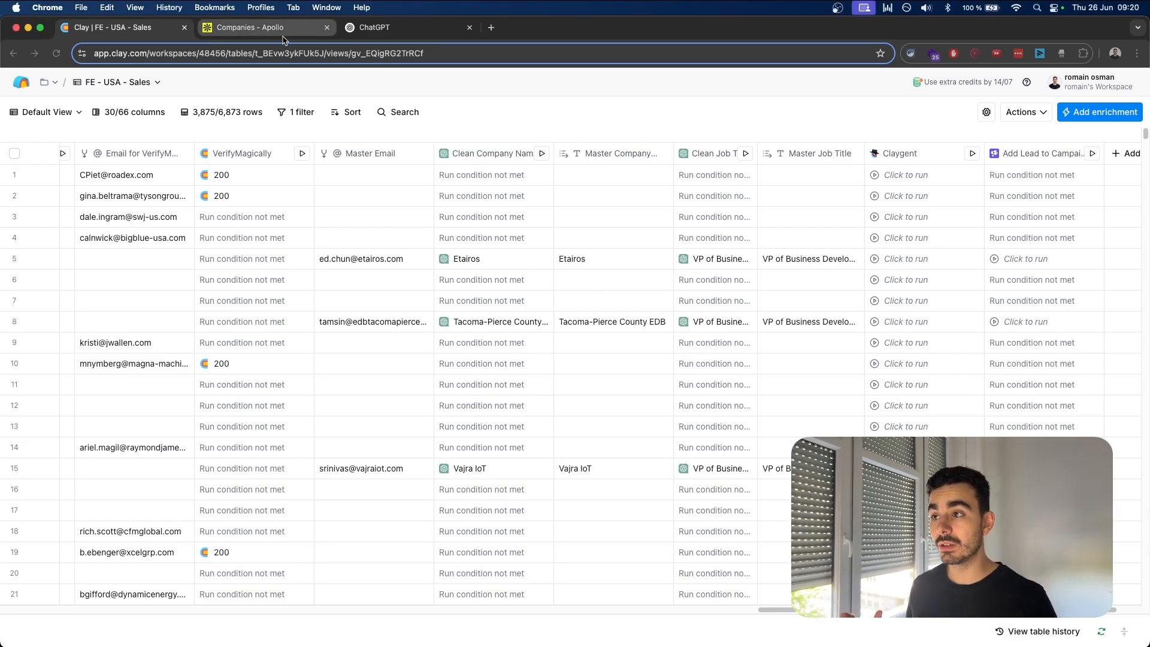
{"action": "left_click", "coordinate": [251, 28]}
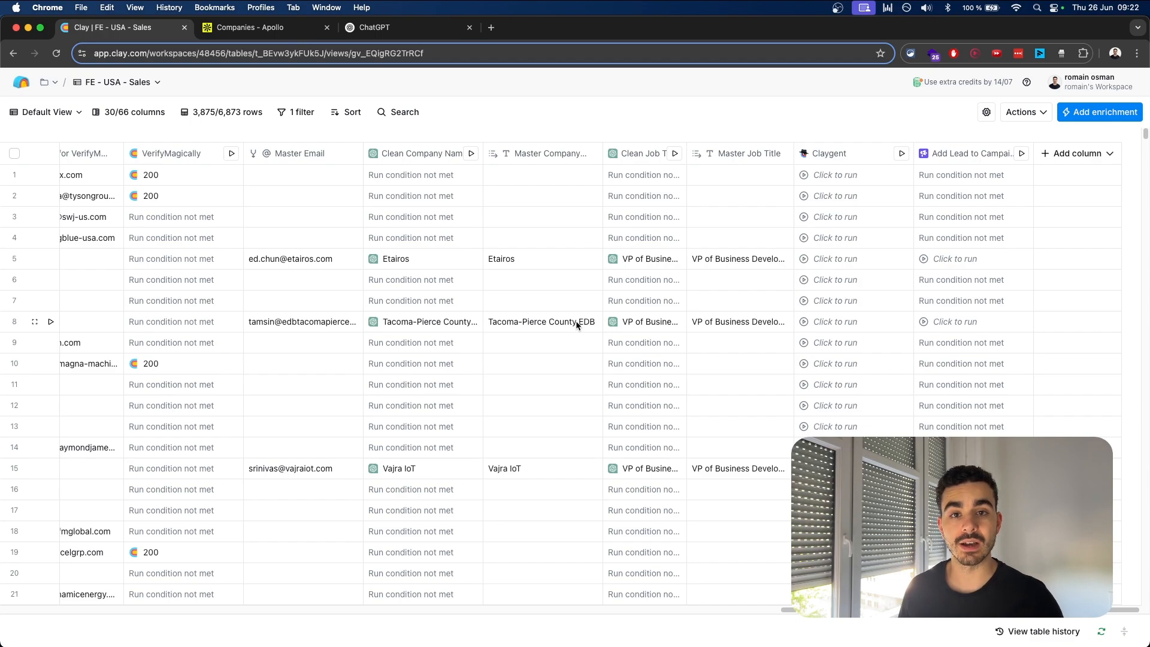
- Rename the Claygent column to AI Scoring
{"action": "left_click", "coordinate": [833, 155]}
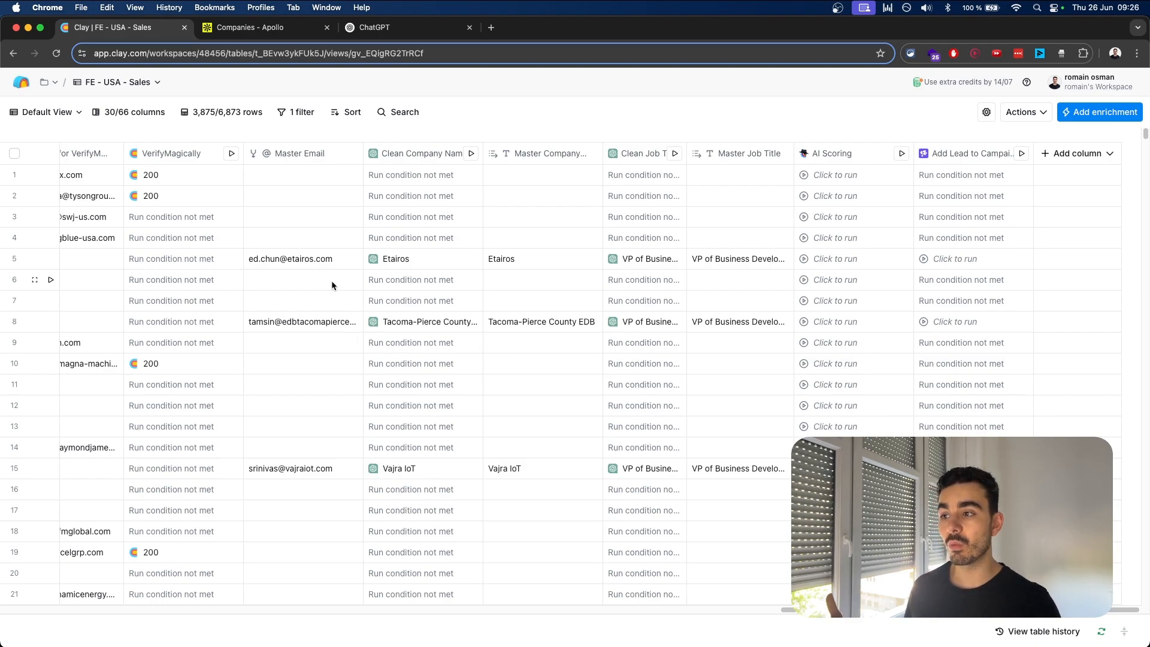
{"action": "left_click_drag", "start_coordinate": [333, 191], "coordinate": [314, 533]}
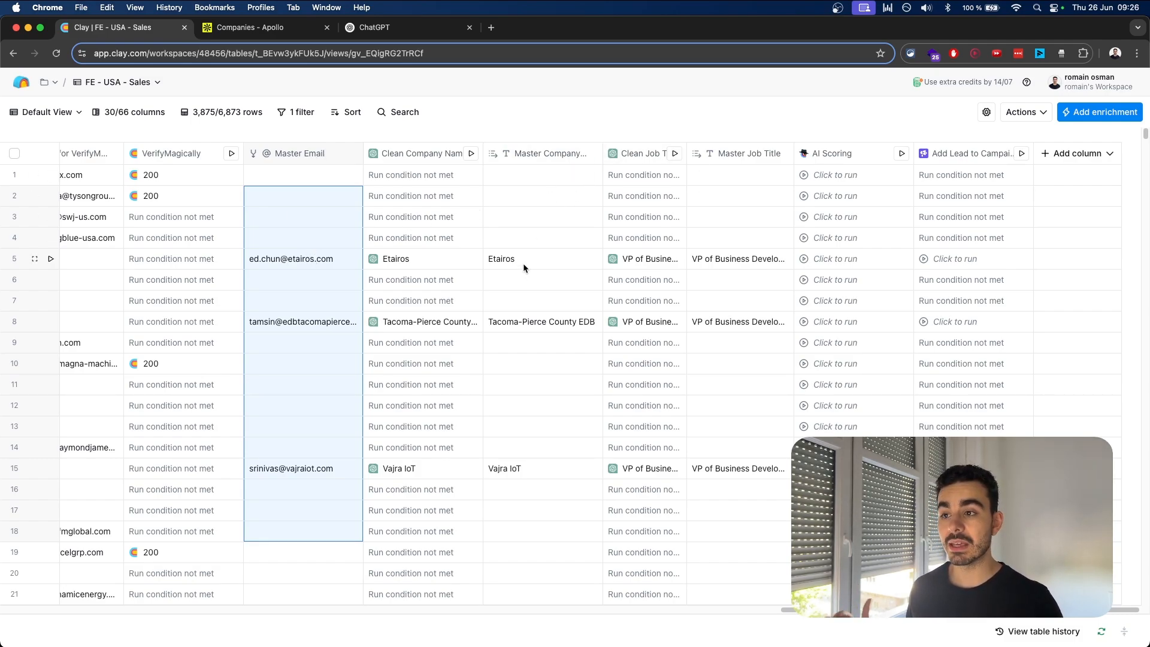
{"action": "key", "text": "ctrl+Right"}
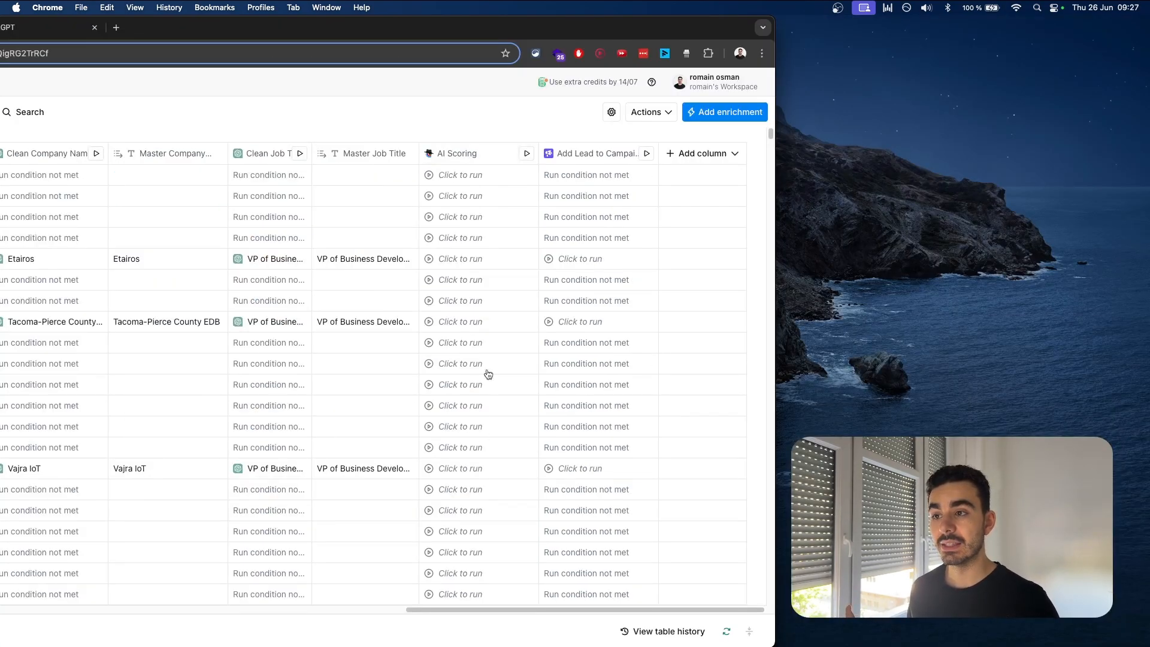
- Generate and save a run condition for AI Scoring so it only runs if Master Email and Master Company Name are not empty
{"action": "left_click", "coordinate": [459, 157]}
{"action": "left_click", "coordinate": [472, 202]}
{"action": "scroll", "coordinate": [613, 351], "scroll_direction": "down", "scroll_amount": 10}
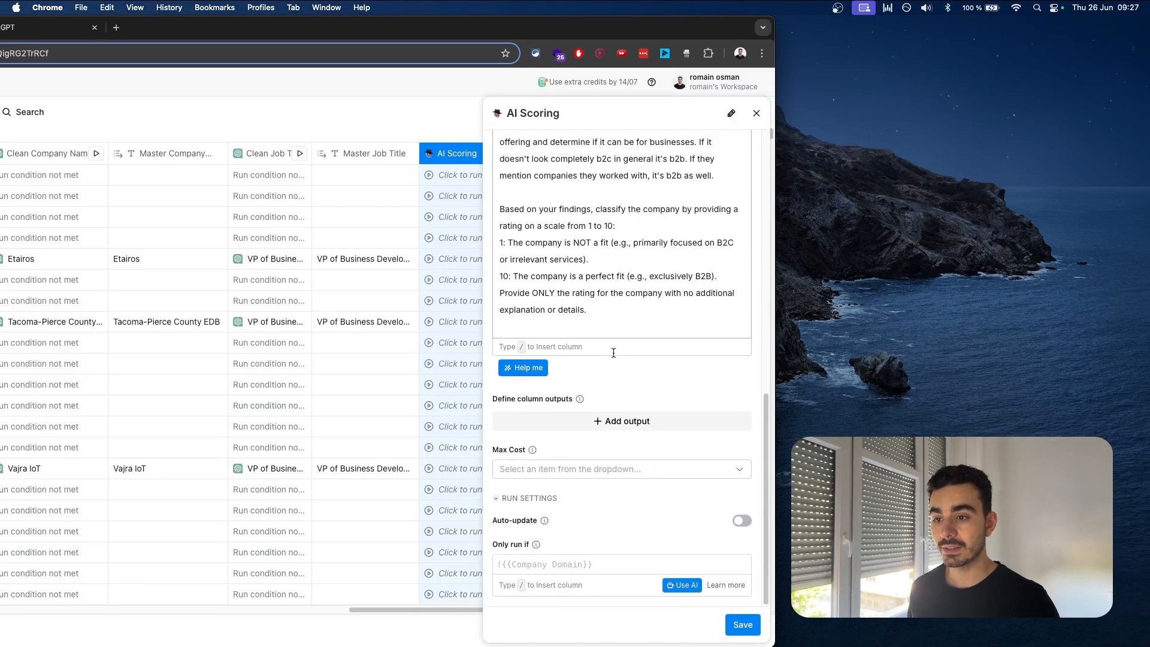
{"action": "left_click", "coordinate": [682, 585]}
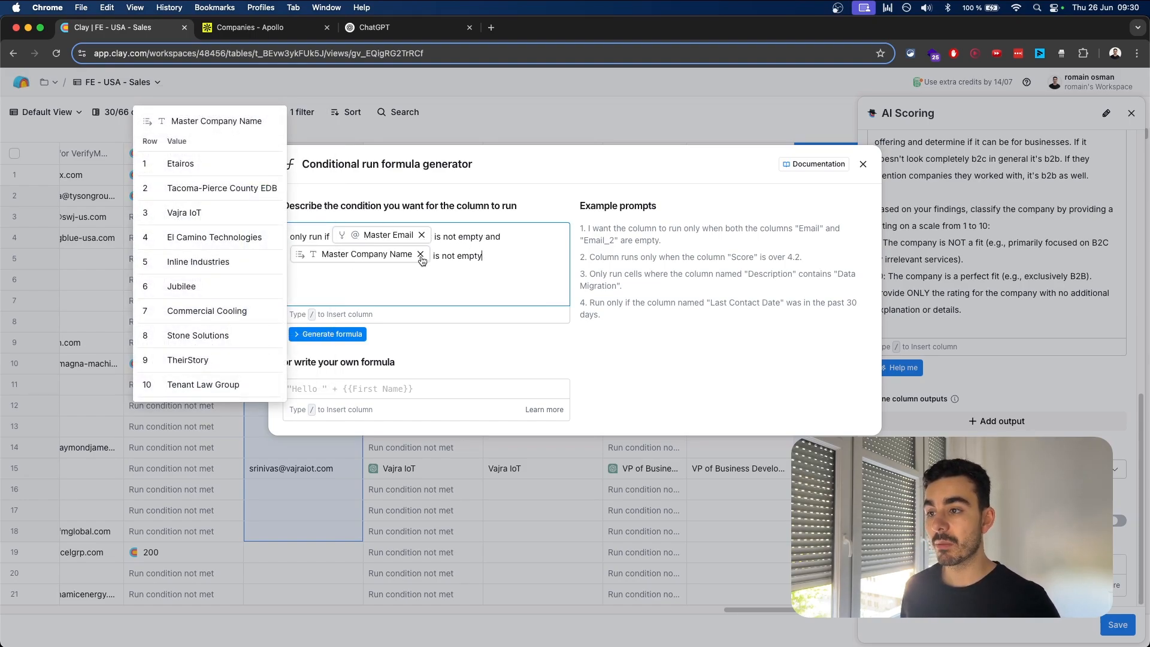
{"action": "left_click", "coordinate": [333, 335]}
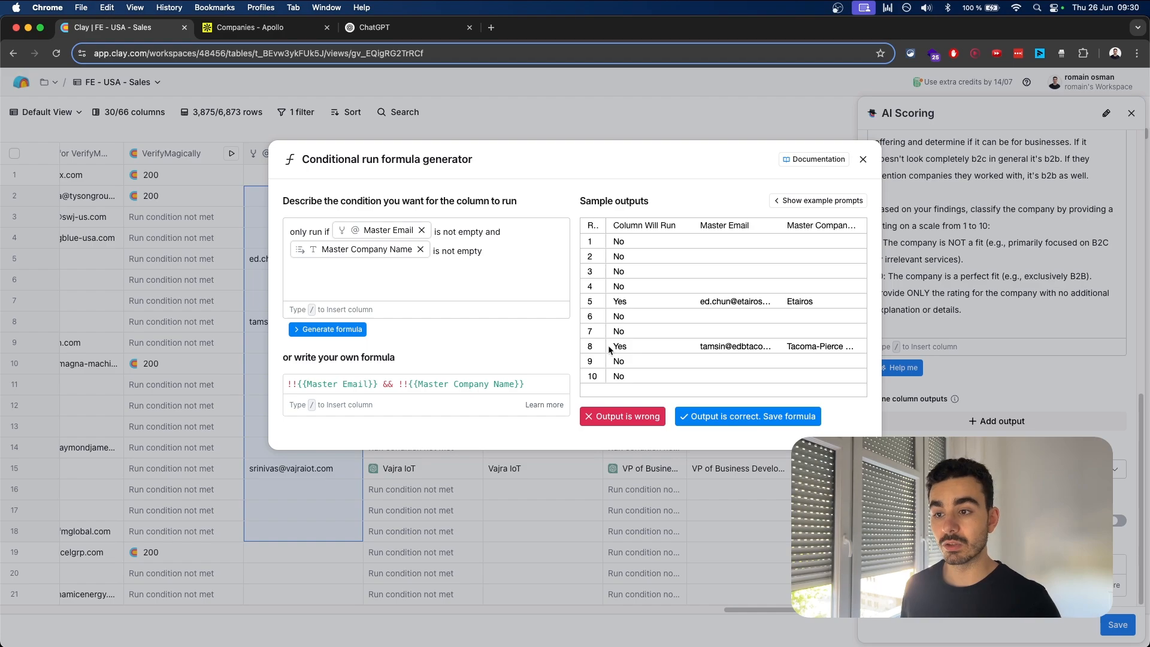
{"action": "left_click", "coordinate": [725, 421]}
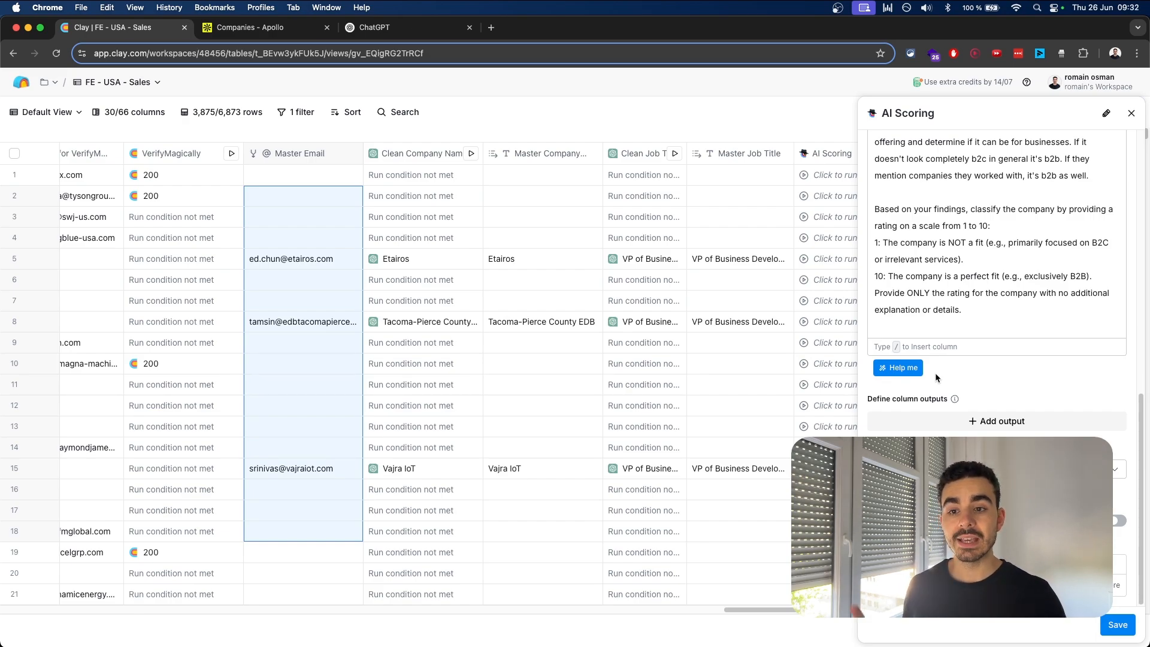
- Generate a Claygent prompt that rates the company Website from 1 to 10, with 1 exclusively B2C and 10 exclusively B2B
{"action": "left_click", "coordinate": [898, 368]}
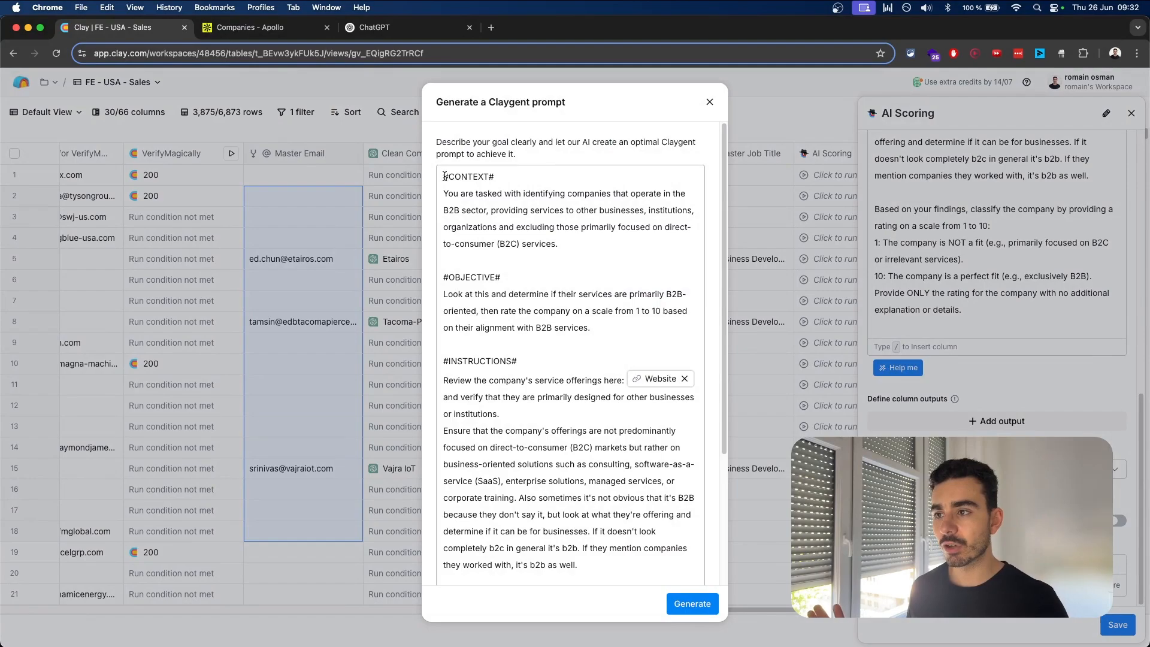
{"action": "left_click_drag", "start_coordinate": [443, 176], "coordinate": [520, 645]}
{"action": "key", "text": "BackSpace"}
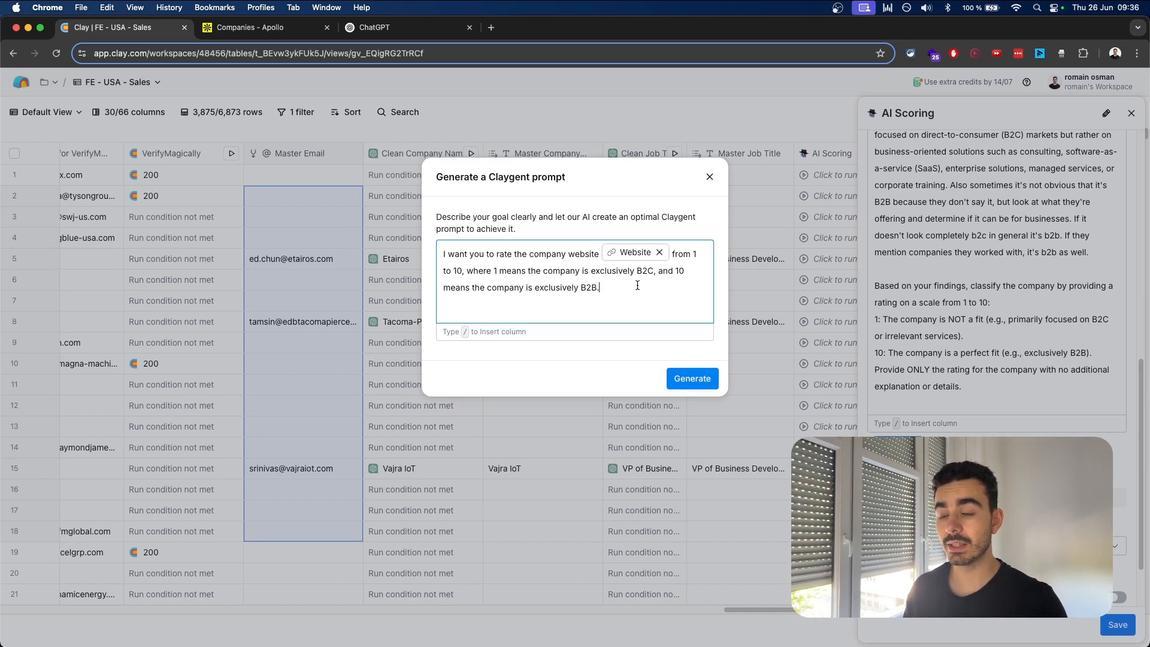
{"action": "left_click_drag", "start_coordinate": [465, 247], "coordinate": [596, 254]}
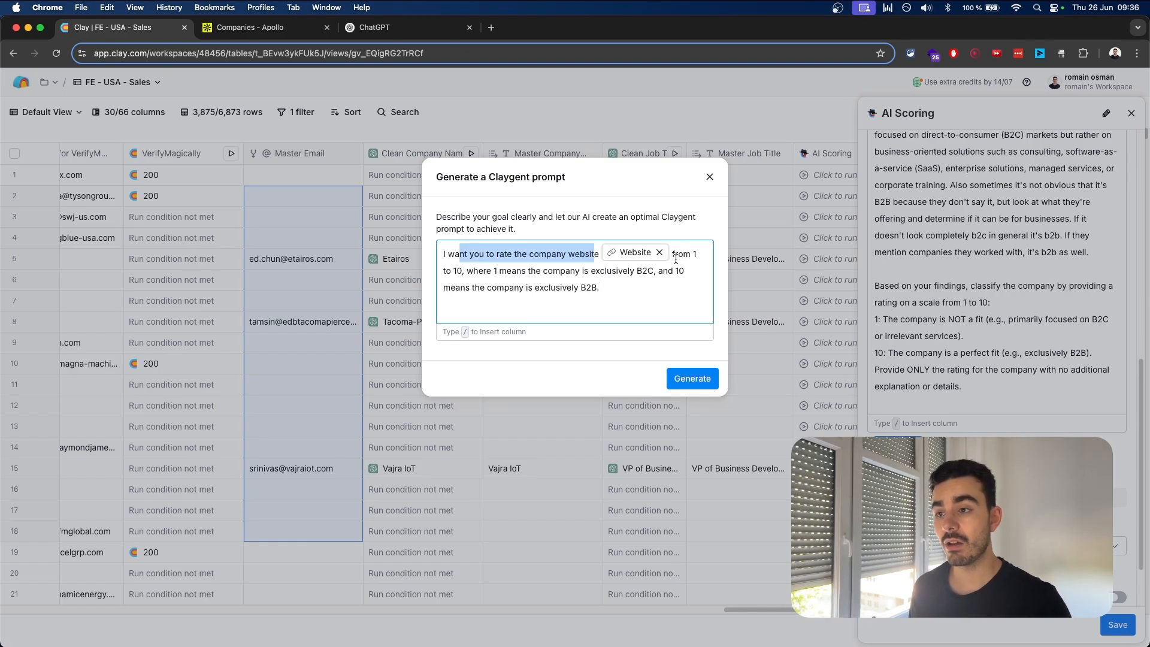
{"action": "left_click", "coordinate": [506, 277]}
{"action": "left_click", "coordinate": [612, 285]}
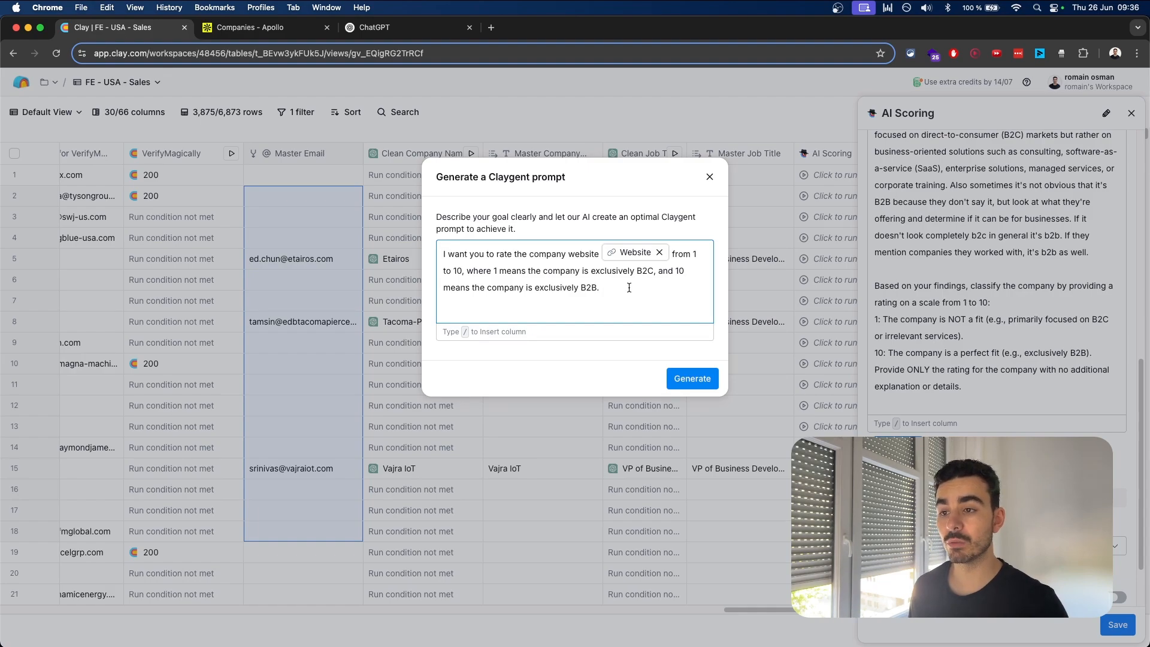
{"action": "left_click", "coordinate": [682, 378]}
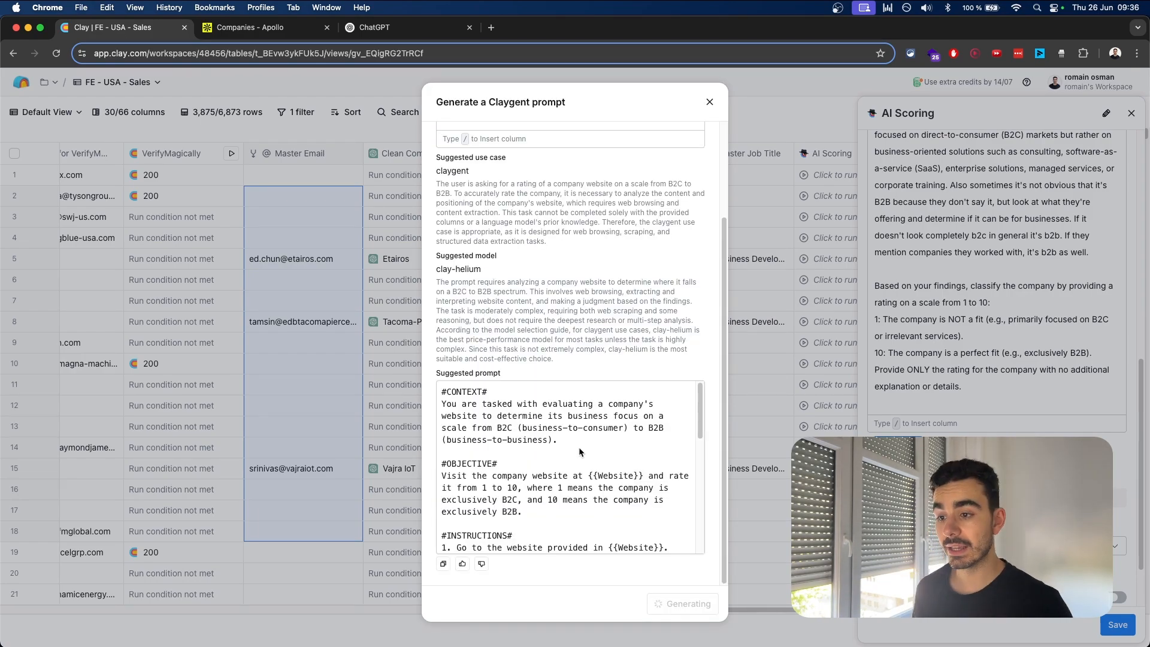
- Read through the suggested prompt's instructions and examples, then dismiss the prompt generator without accepting the suggestion
{"action": "left_click_drag", "start_coordinate": [582, 453], "coordinate": [520, 487]}
{"action": "scroll", "coordinate": [510, 501], "scroll_direction": "down", "scroll_amount": 2}
{"action": "scroll", "coordinate": [518, 487], "scroll_direction": "down", "scroll_amount": 1}
{"action": "left_click", "coordinate": [478, 445]}
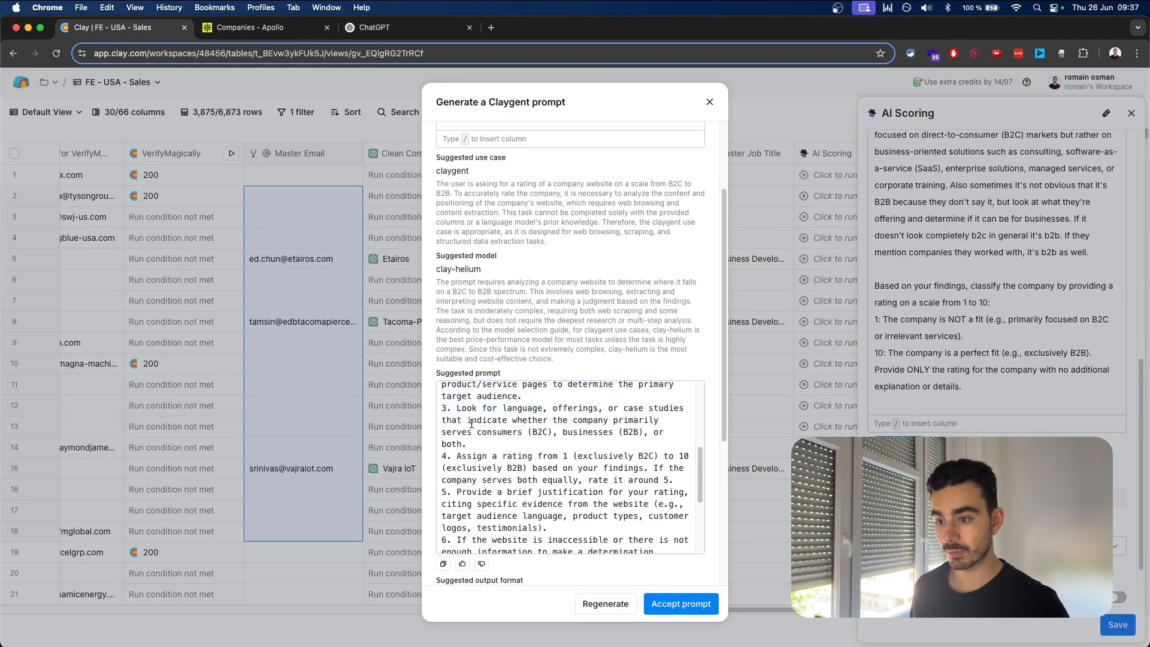
{"action": "left_click_drag", "start_coordinate": [459, 409], "coordinate": [542, 509]}
{"action": "scroll", "coordinate": [541, 511], "scroll_direction": "down", "scroll_amount": 1}
{"action": "scroll", "coordinate": [542, 510], "scroll_direction": "down", "scroll_amount": 1}
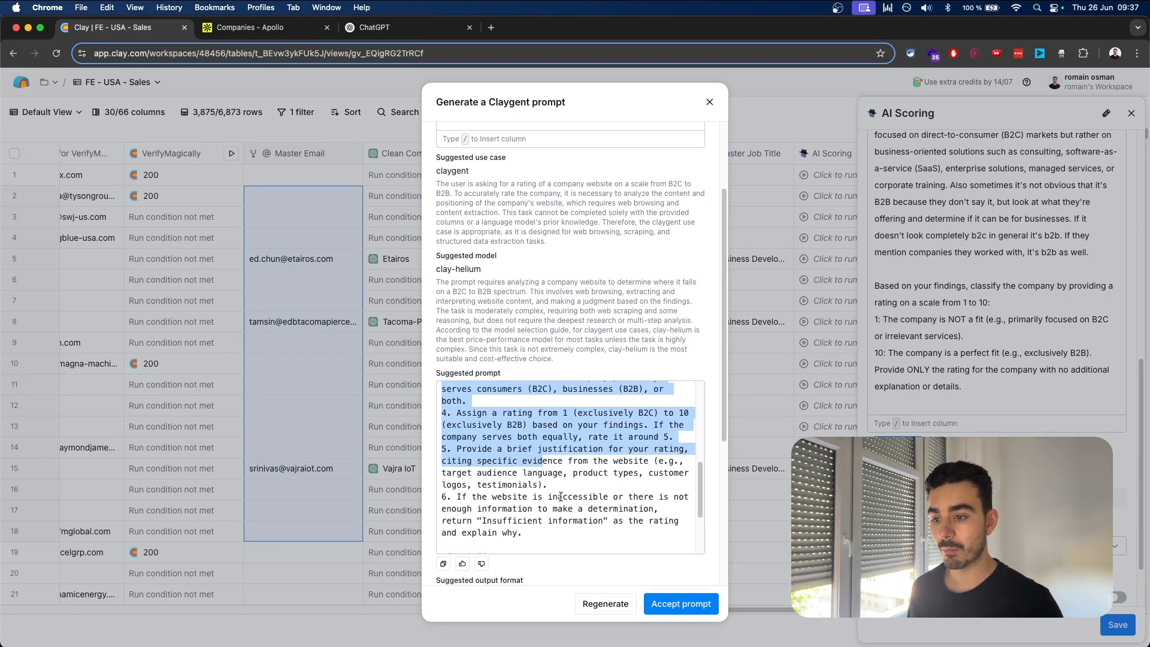
{"action": "left_click_drag", "start_coordinate": [570, 534], "coordinate": [527, 461]}
{"action": "scroll", "coordinate": [527, 461], "scroll_direction": "down", "scroll_amount": 3}
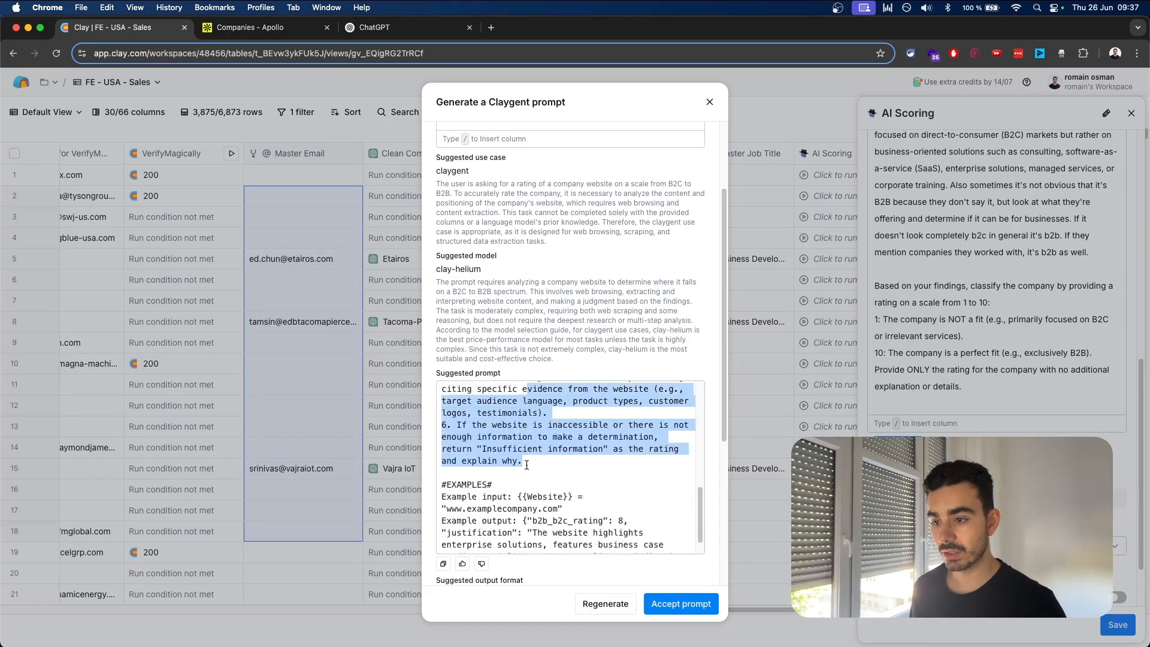
{"action": "scroll", "coordinate": [526, 464], "scroll_direction": "down", "scroll_amount": 1}
{"action": "left_click_drag", "start_coordinate": [443, 460], "coordinate": [507, 494]}
{"action": "left_click", "coordinate": [569, 543]}
{"action": "left_click", "coordinate": [1031, 332]}
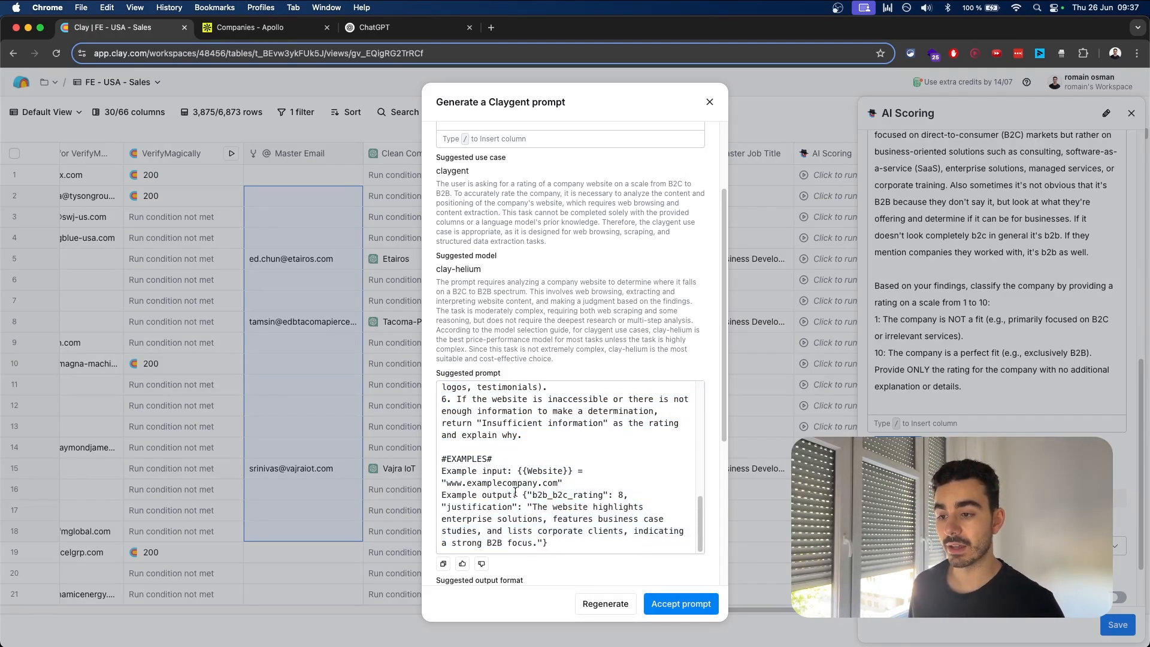
- Review the existing B2B rating mission of AI Scoring and save the column settings
{"action": "scroll", "coordinate": [1032, 331], "scroll_direction": "up", "scroll_amount": 5}
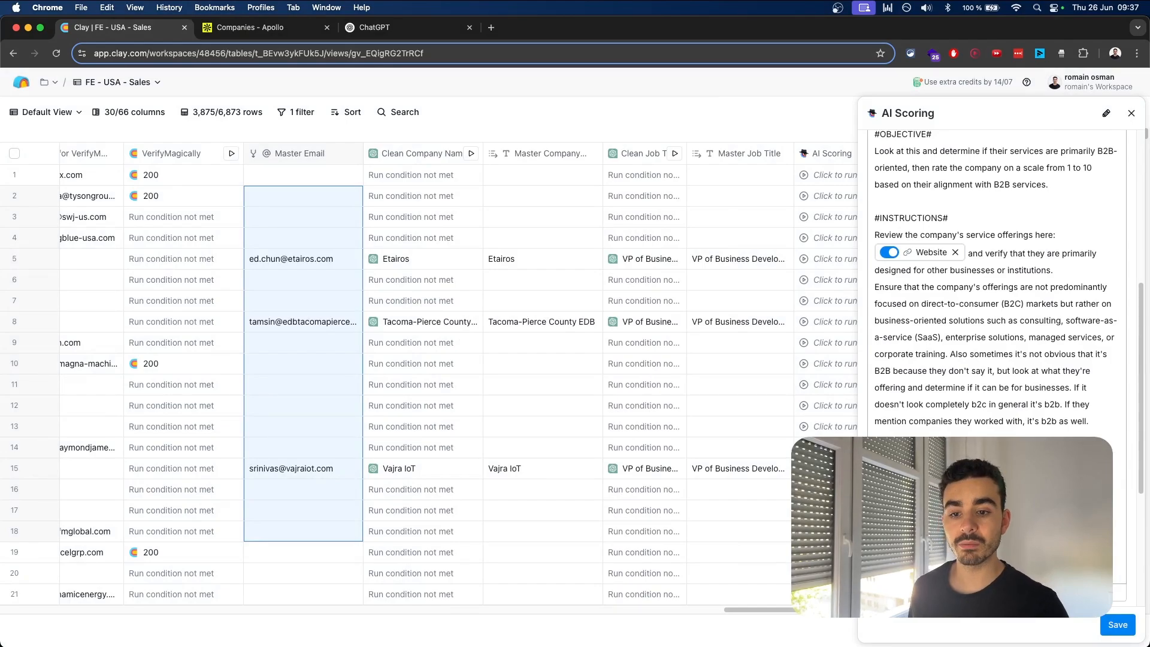
{"action": "left_click_drag", "start_coordinate": [1029, 473], "coordinate": [920, 375]}
{"action": "scroll", "coordinate": [920, 374], "scroll_direction": "up", "scroll_amount": 5}
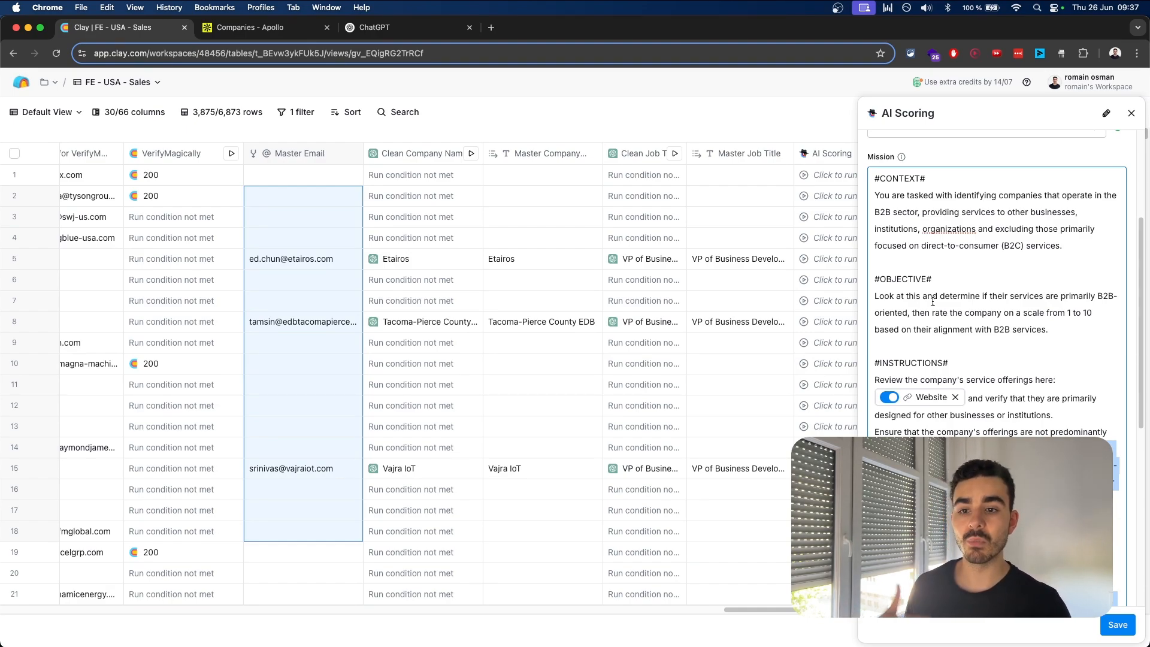
{"action": "left_click", "coordinate": [932, 301]}
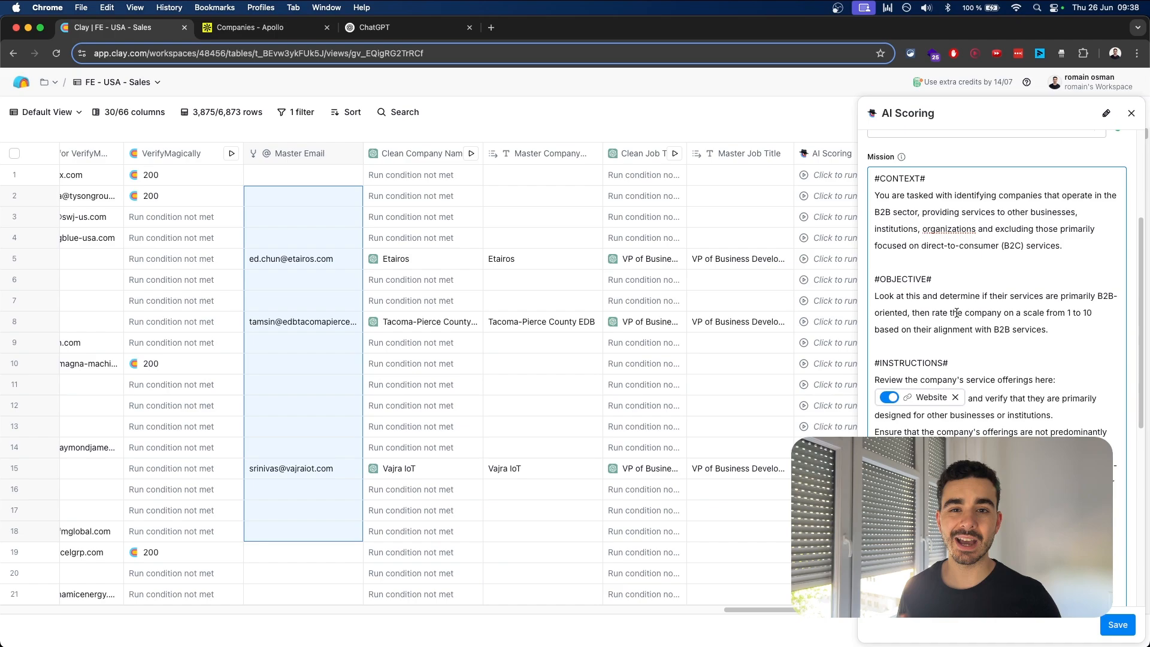
{"action": "scroll", "coordinate": [958, 312], "scroll_direction": "down", "scroll_amount": 1}
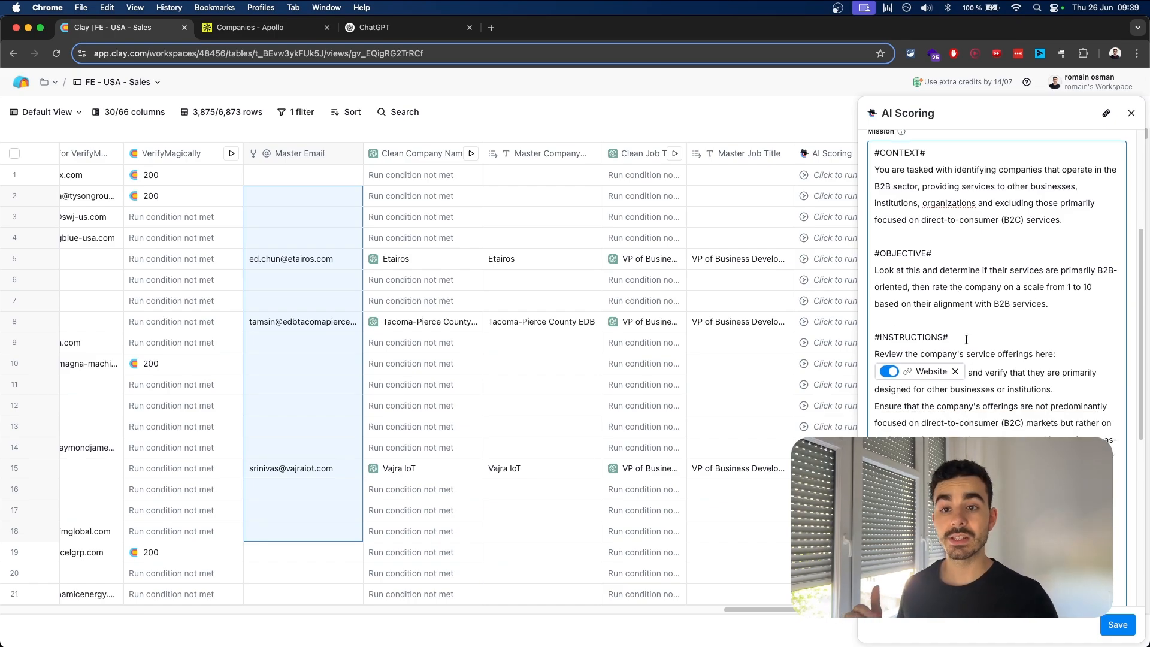
{"action": "scroll", "coordinate": [966, 339], "scroll_direction": "down", "scroll_amount": 4}
{"action": "scroll", "coordinate": [965, 340], "scroll_direction": "down", "scroll_amount": 6}
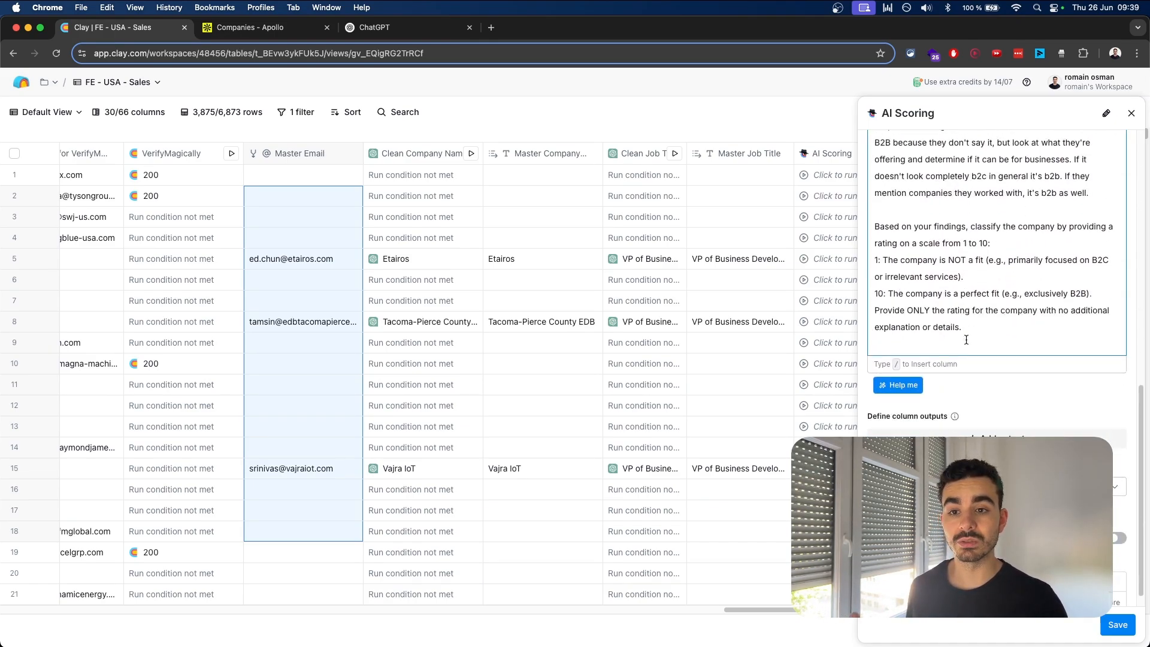
{"action": "left_click", "coordinate": [1117, 625]}
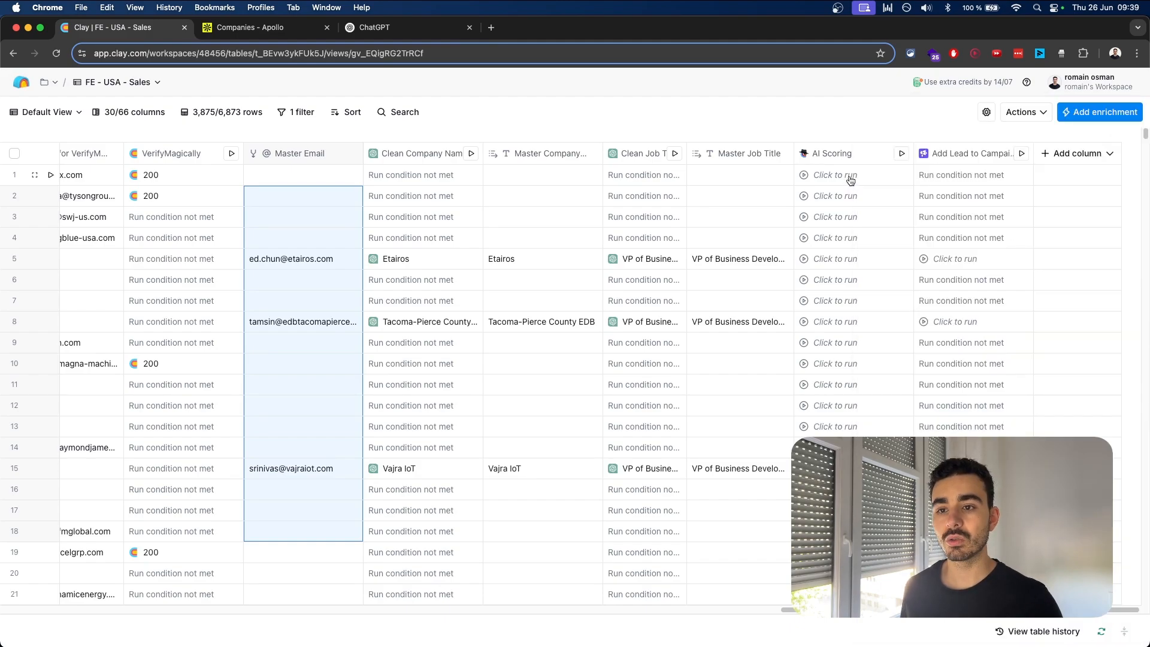
- Run AI Scoring on rows 1 to 15
{"action": "left_click_drag", "start_coordinate": [849, 177], "coordinate": [850, 469]}
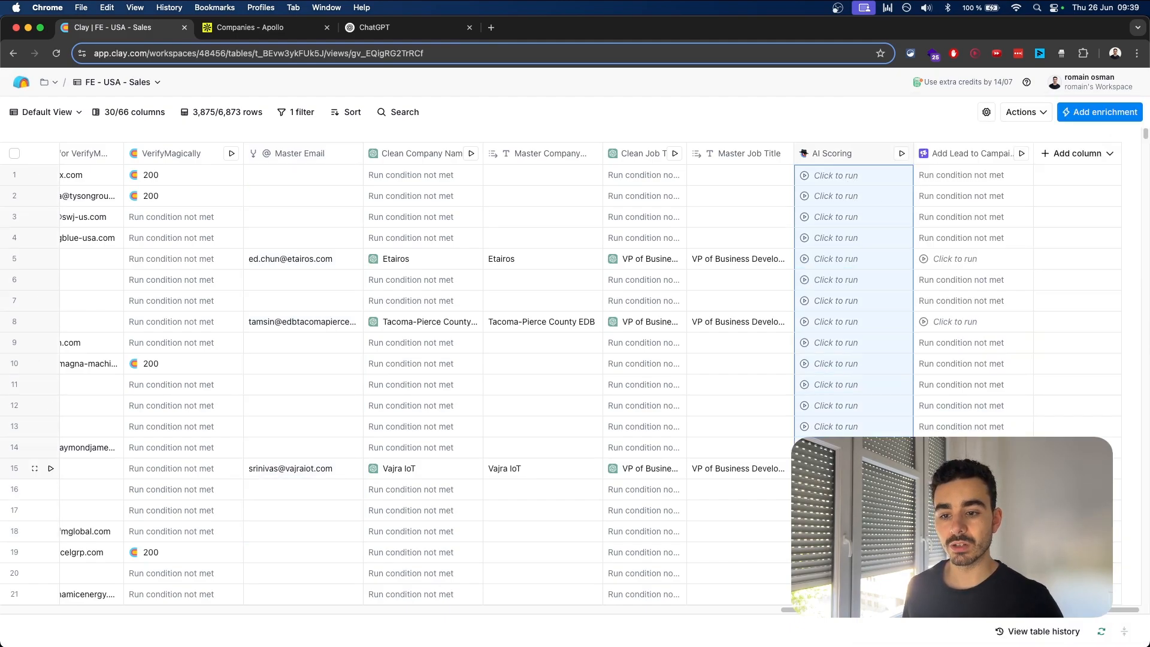
{"action": "right_click", "coordinate": [851, 345]}
{"action": "left_click", "coordinate": [885, 356]}
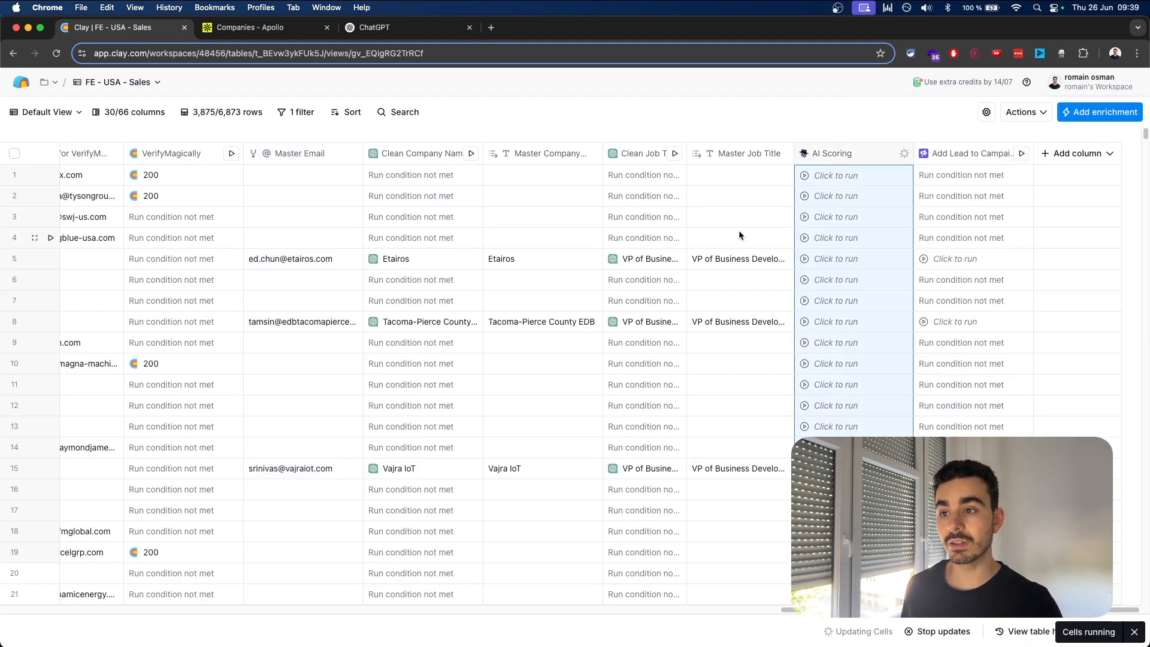
{"action": "left_click_drag", "start_coordinate": [292, 256], "coordinate": [313, 599]}
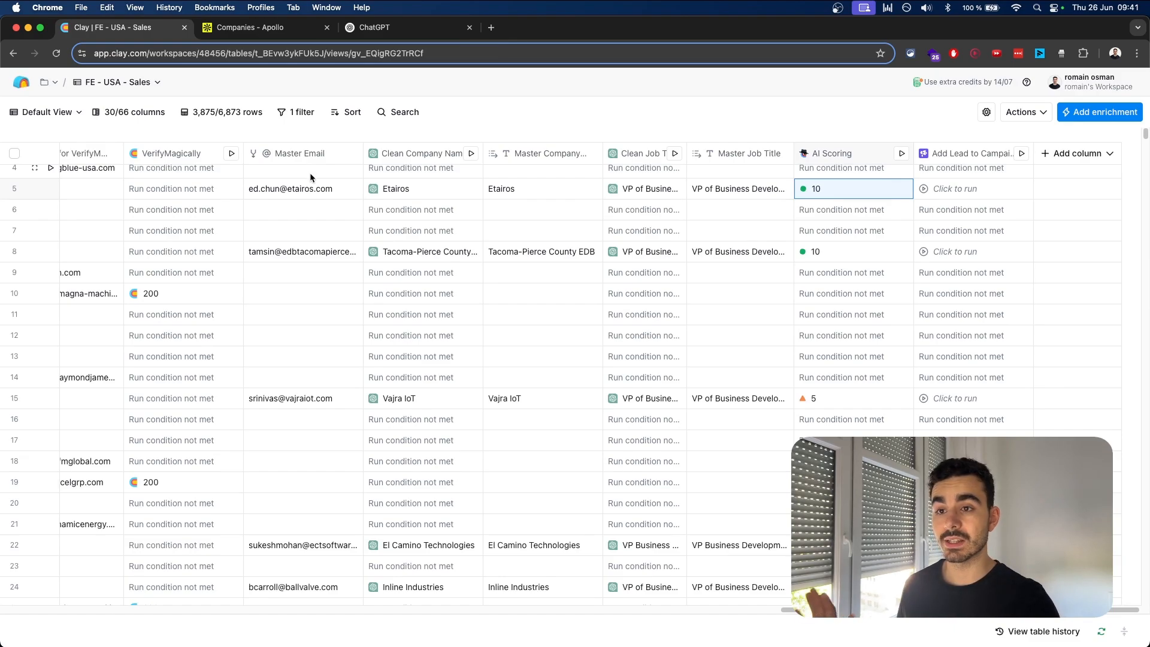
- Add the Result field from the Etairos row's AI Scoring details as a new column named ai_scoring
{"action": "scroll", "coordinate": [767, 296], "scroll_direction": "up", "scroll_amount": 1}
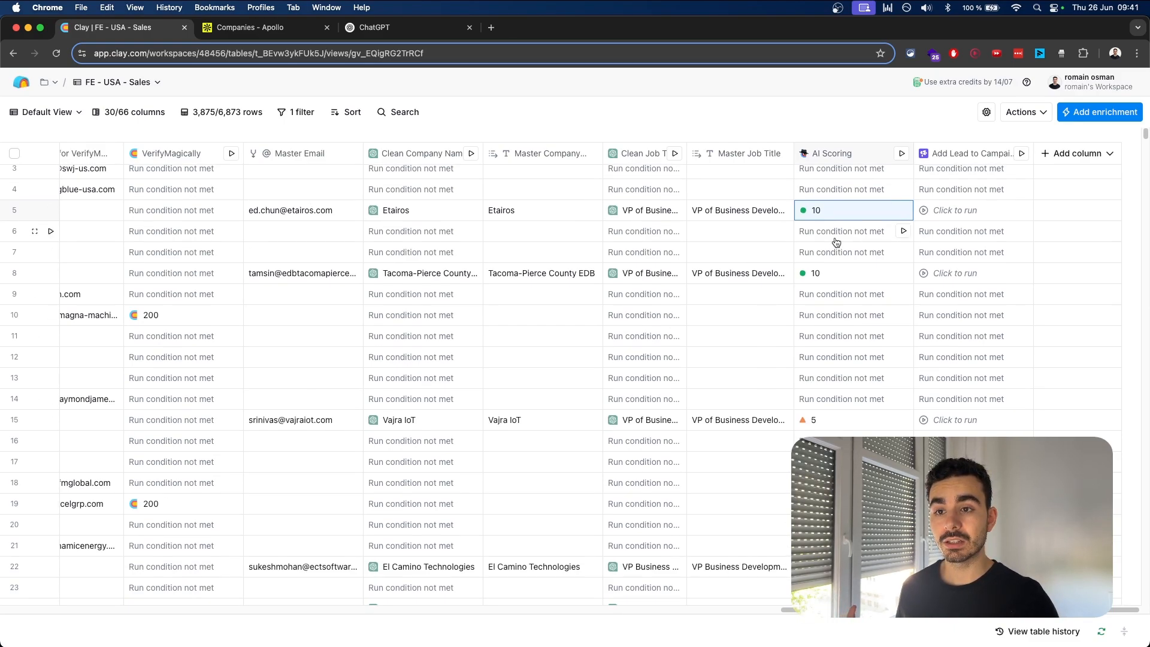
{"action": "left_click", "coordinate": [813, 213]}
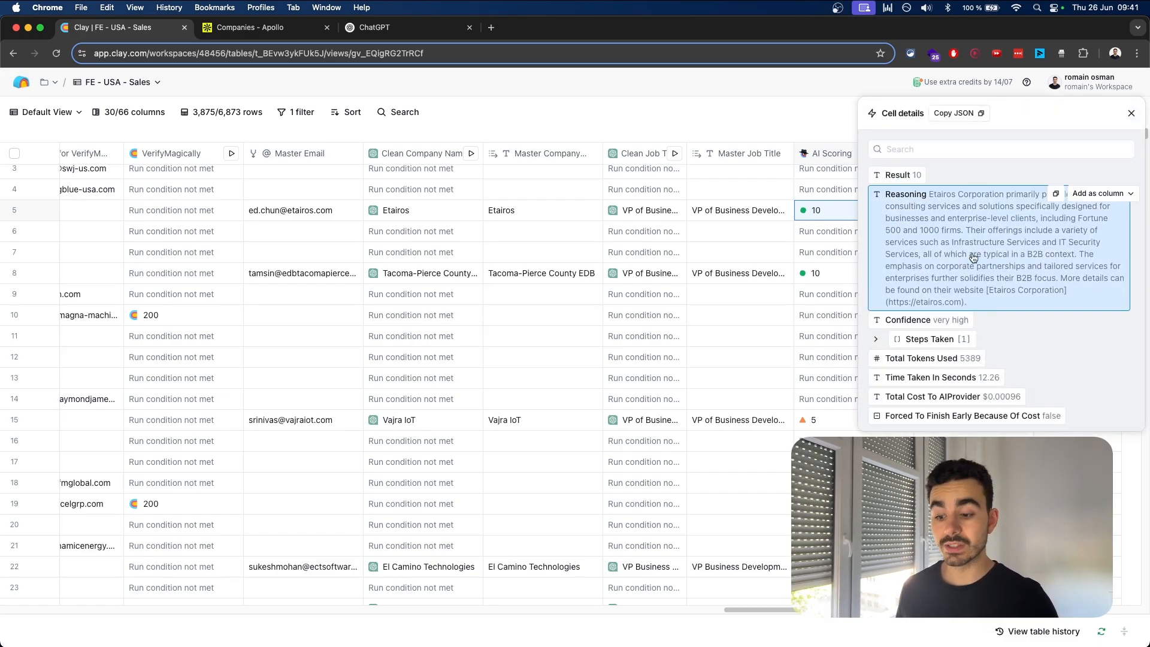
{"action": "left_click", "coordinate": [1099, 174]}
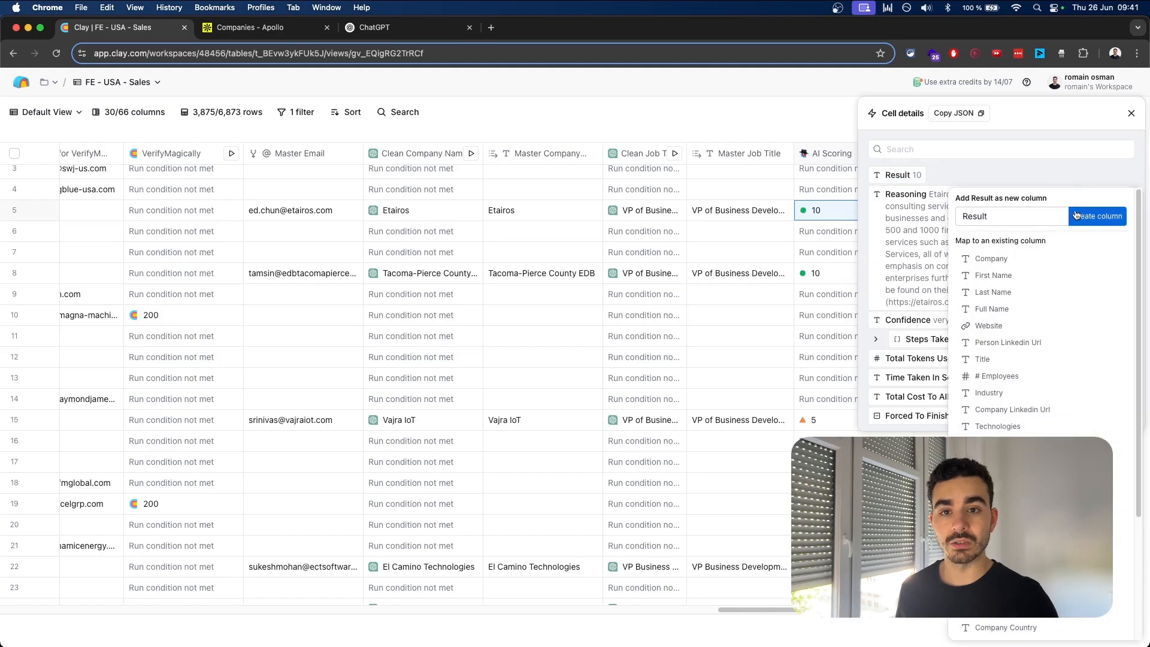
{"action": "key", "text": "super+a"}
{"action": "key", "text": "BackSpace"}
{"action": "type", "text": "ai_scoring"}
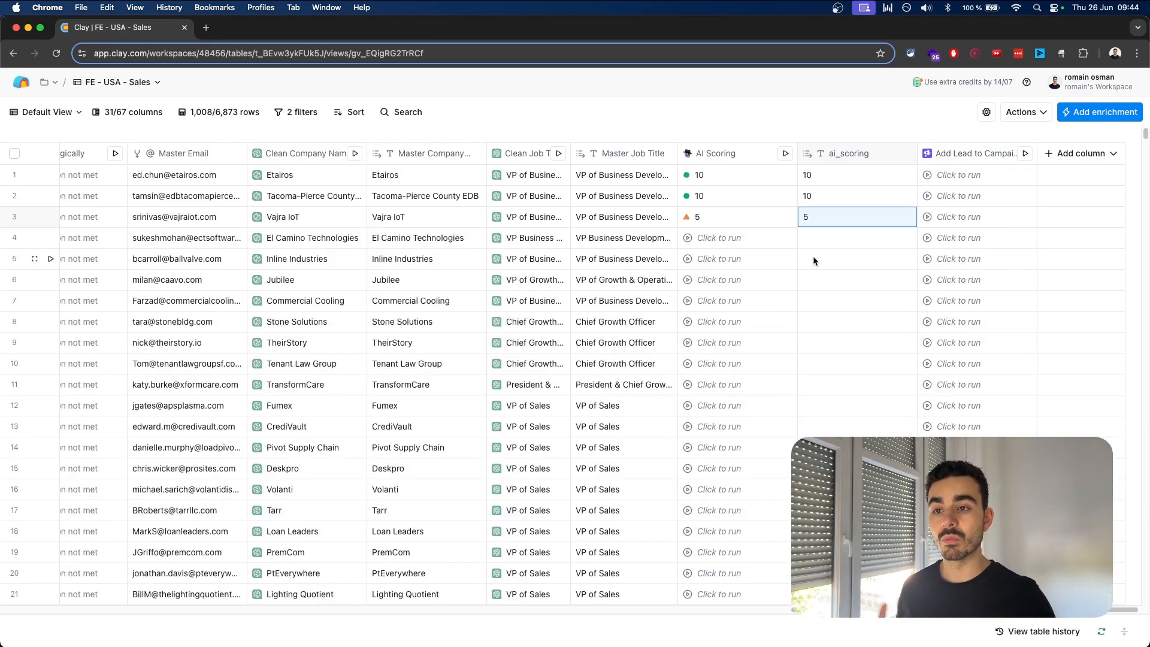
- Run AI Scoring on the next batch of unscored leads, starting at row 4
{"action": "left_click", "coordinate": [737, 221]}
{"action": "left_click_drag", "start_coordinate": [752, 243], "coordinate": [754, 467]}
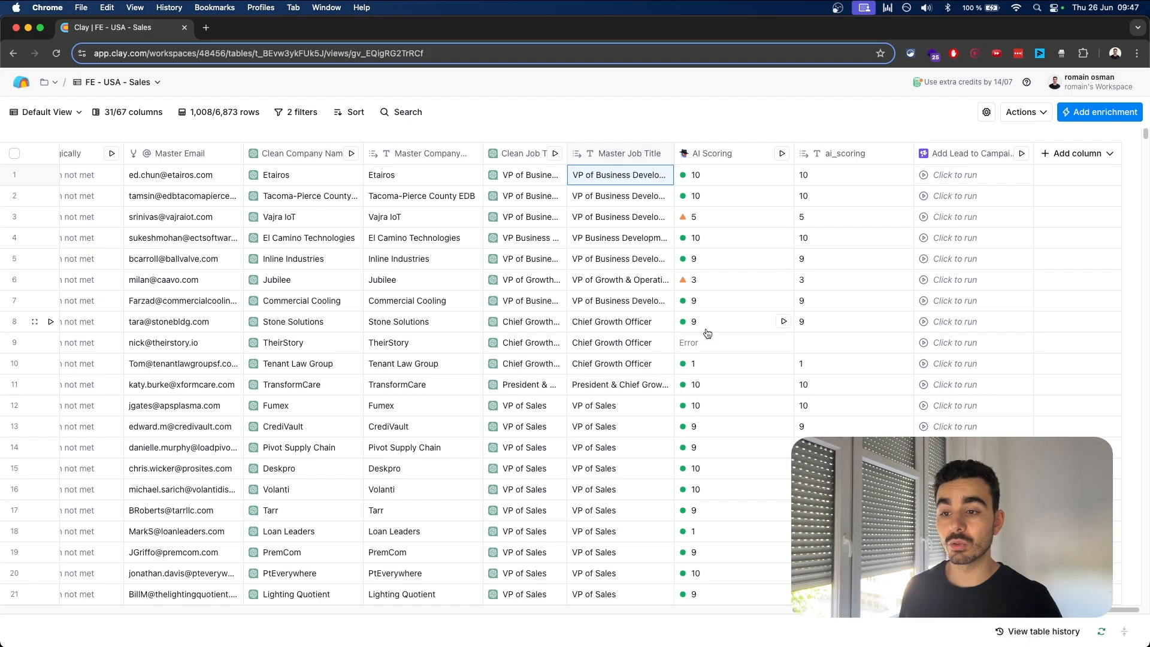
- Check Tenant Law Group's AI score against the services and audience described on its website
{"action": "left_click", "coordinate": [727, 365]}
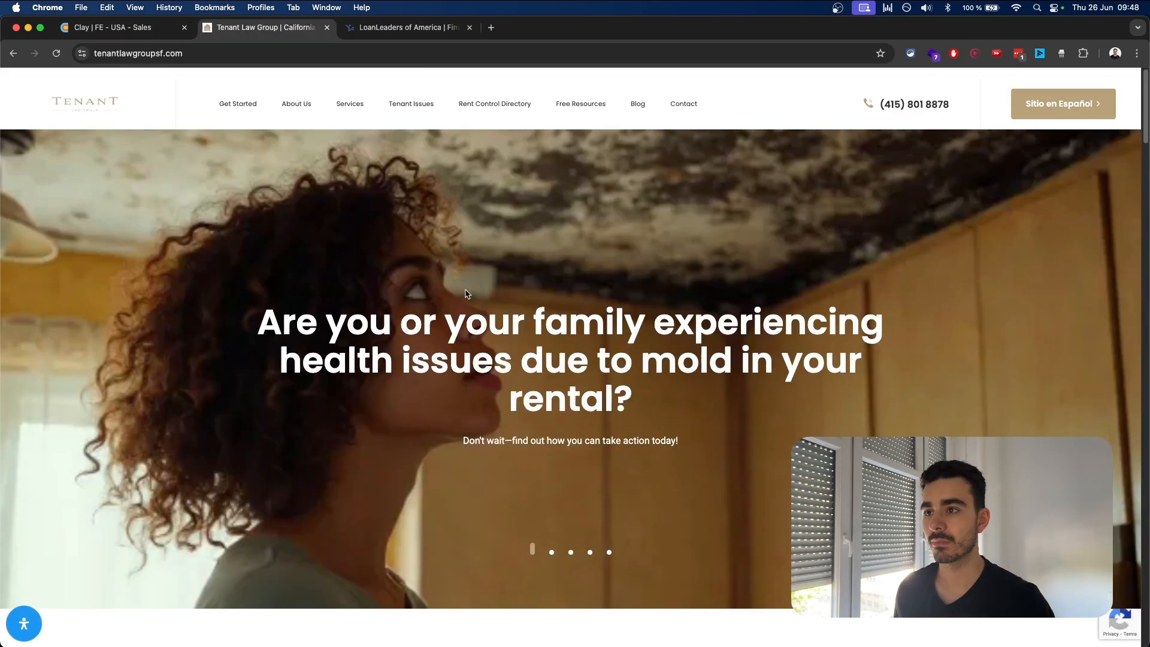
{"action": "scroll", "coordinate": [491, 300], "scroll_direction": "down", "scroll_amount": 10}
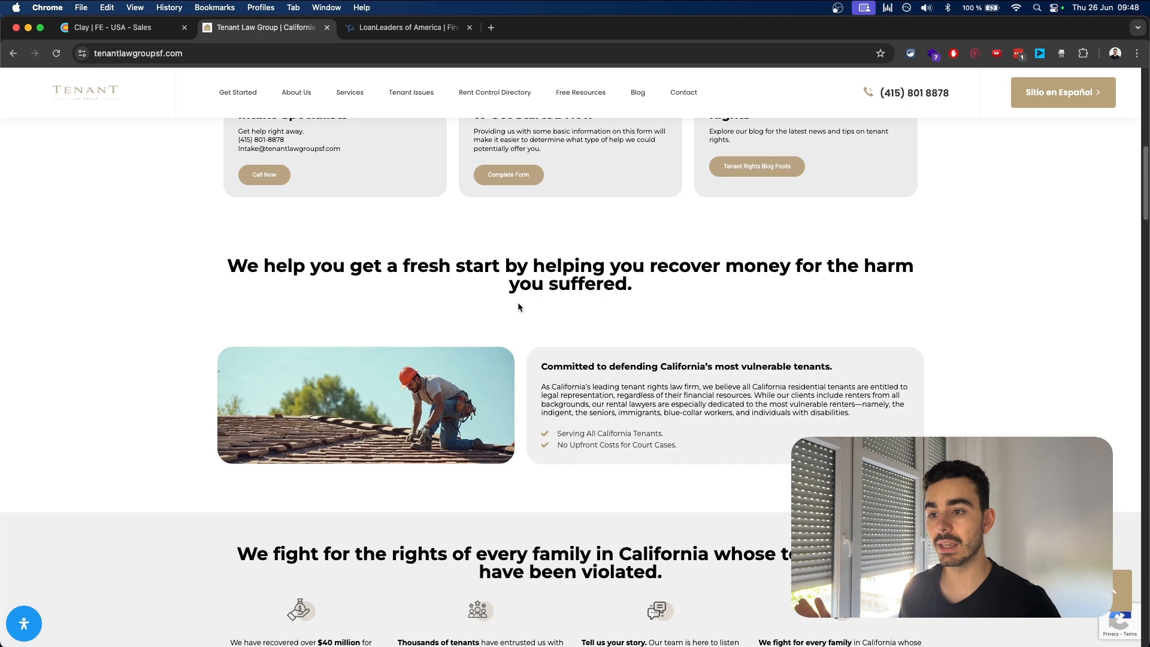
{"action": "scroll", "coordinate": [517, 307], "scroll_direction": "down", "scroll_amount": 5}
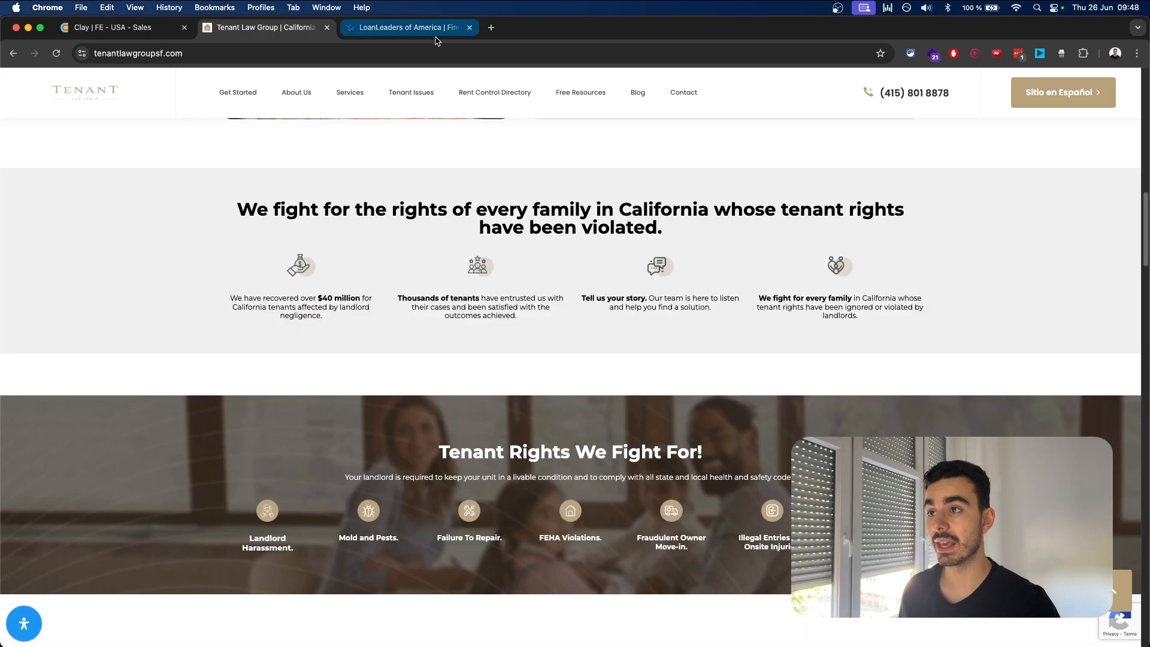